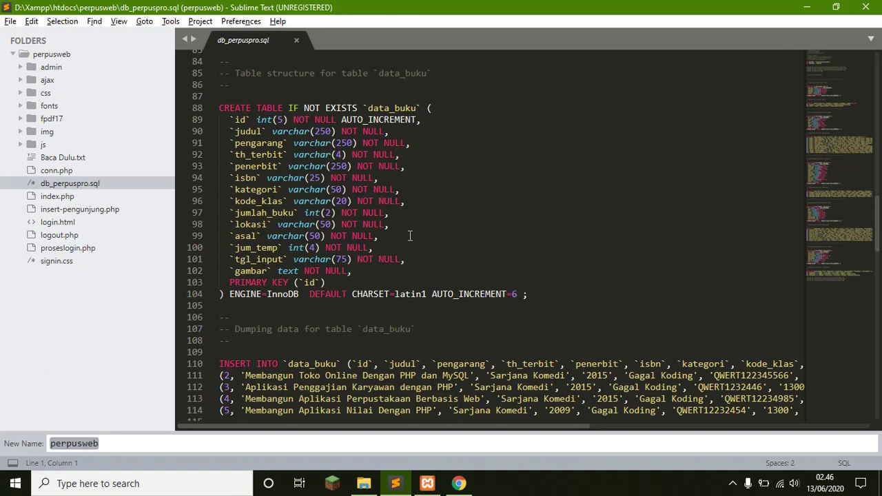
Switch from Sublime Text to File Explorer showing the D:\Xampp\htdocs folder.
click(363, 485)
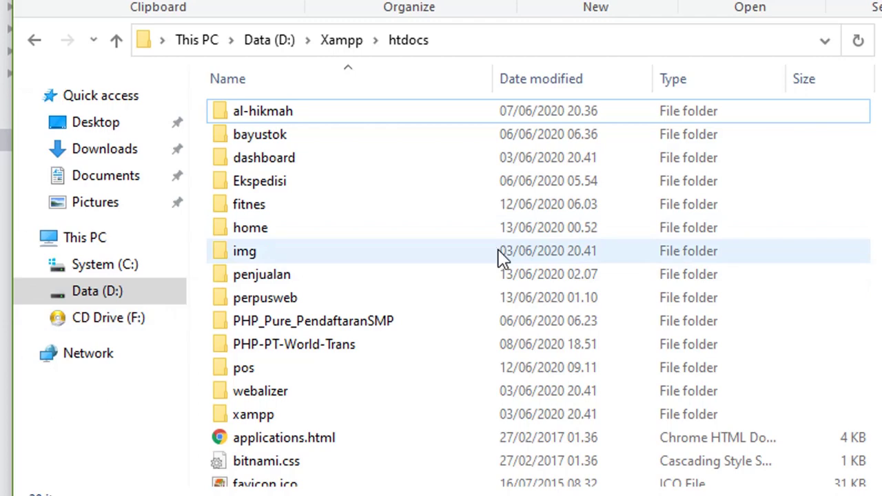
Show the htdocs folder contents and scroll through its list of projects, including perpusweb.
click(411, 42)
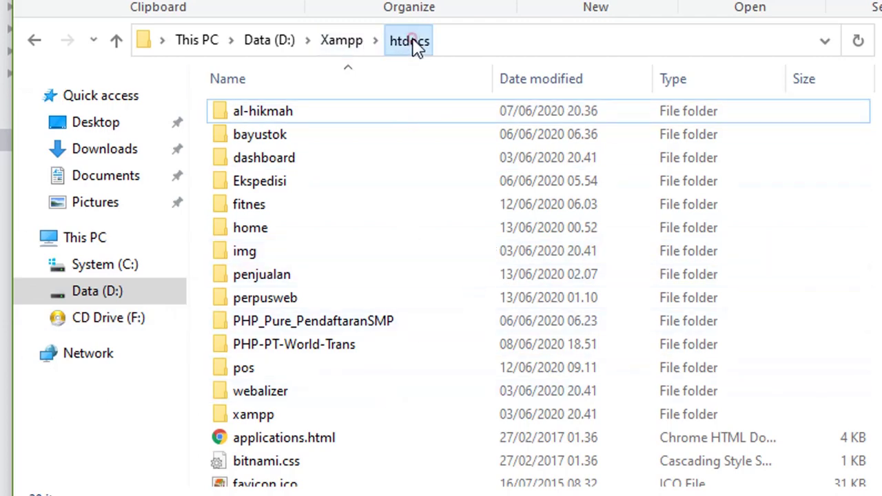
scroll(441, 289, down, 1)
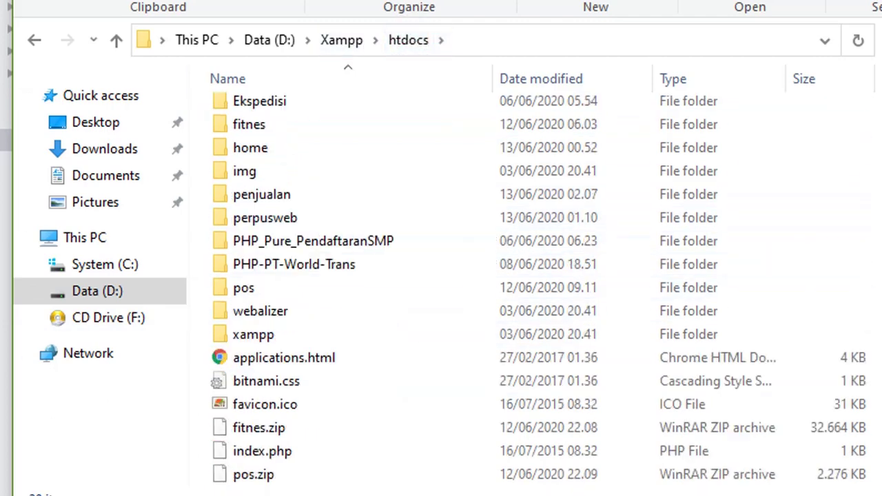
scroll(626, 238, up, 1)
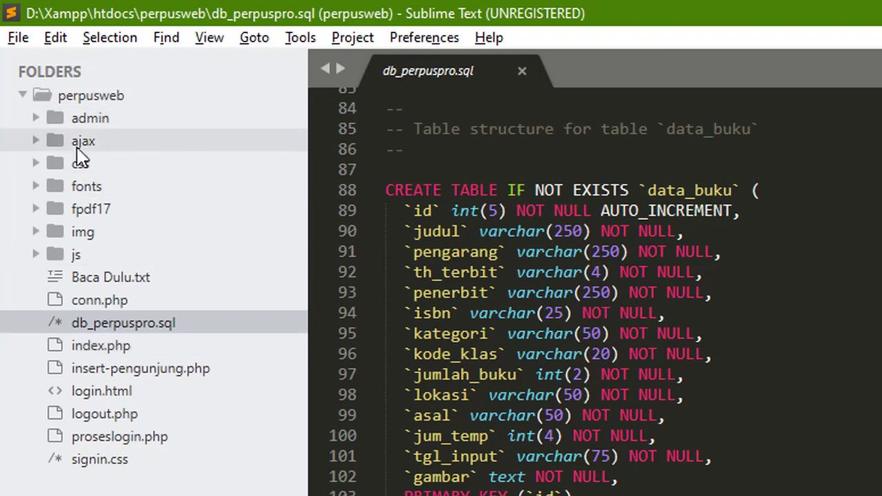
click(102, 121)
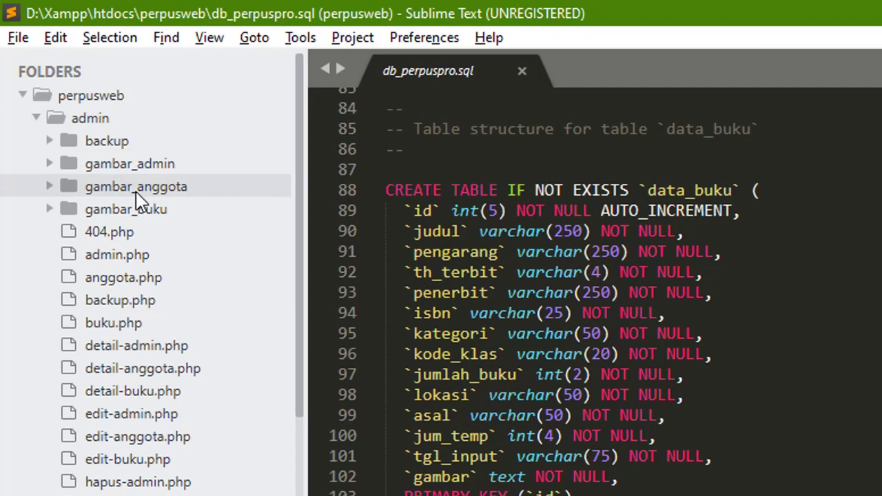
click(34, 115)
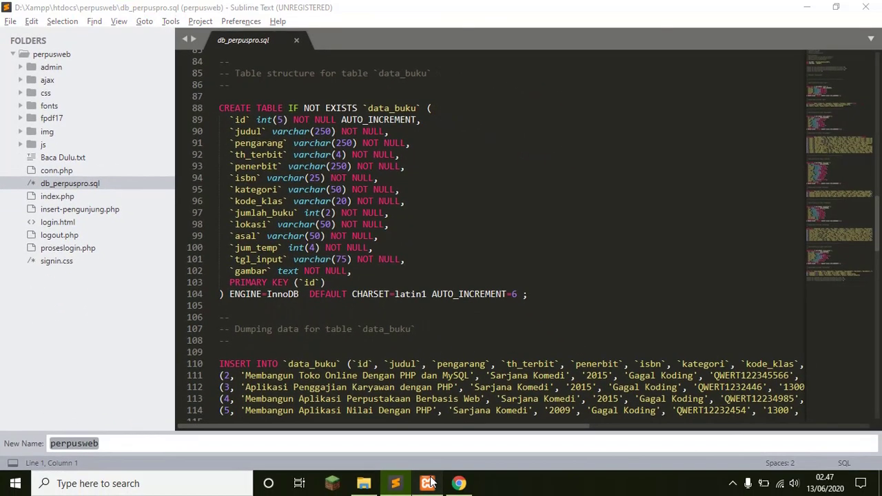
Confirm Apache and MySQL are running in XAMPP, then minimize XAMPP and Sublime Text.
click(428, 483)
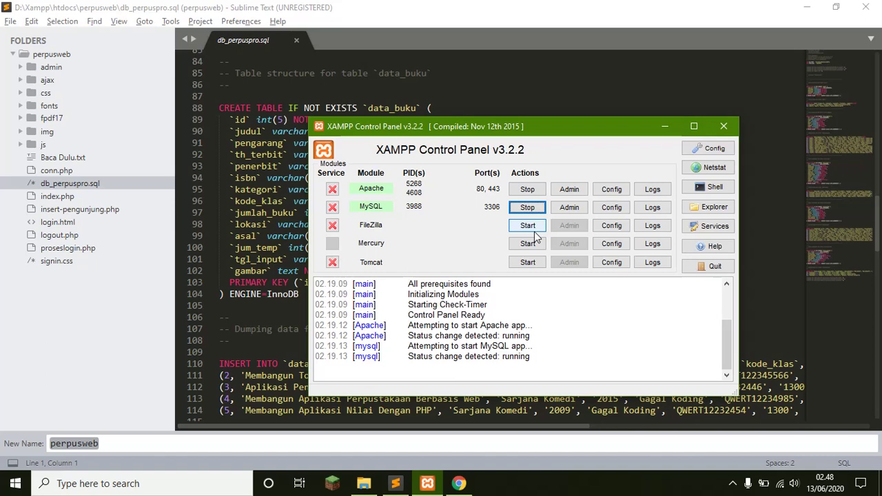
click(664, 128)
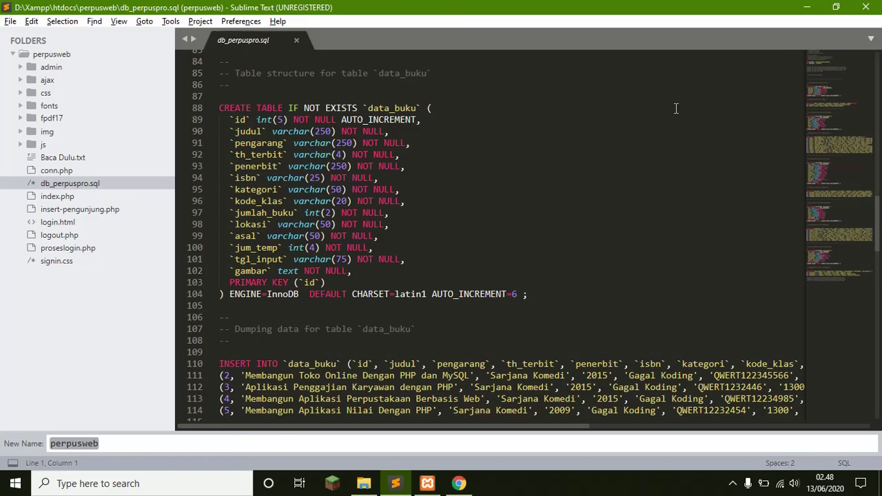
click(806, 7)
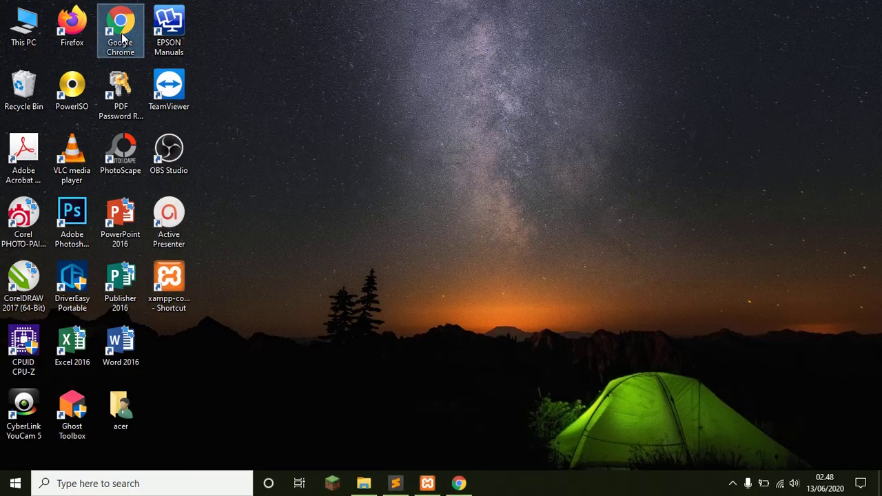
Launch Google Chrome as administrator and maximize its window.
right_click(122, 34)
click(172, 72)
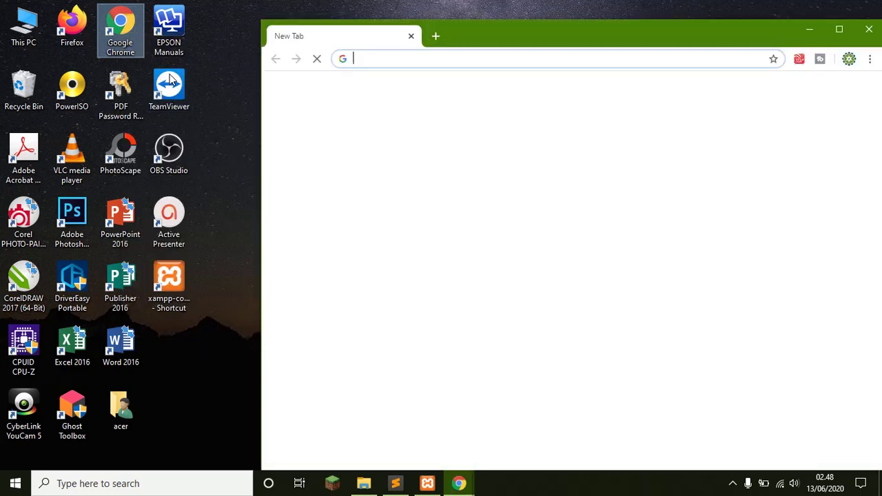
click(838, 29)
Enter localhost/phpmyadmin/ in the address bar and load it.
click(503, 29)
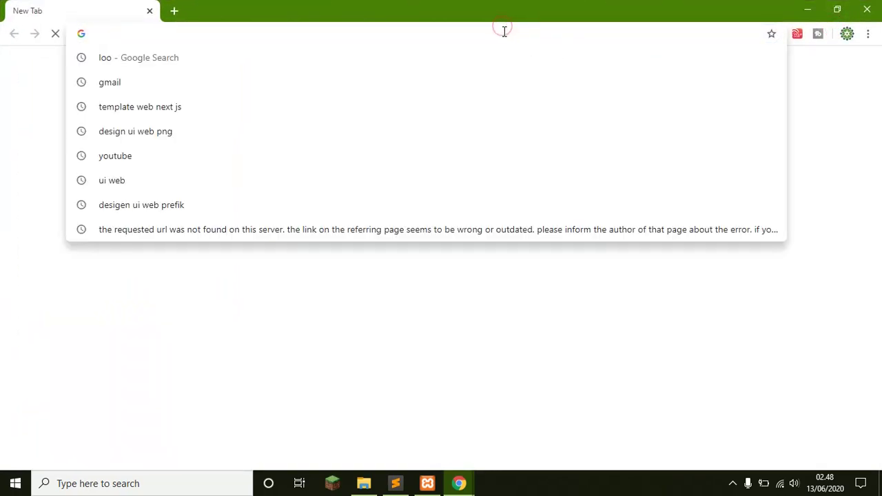
text(lo)
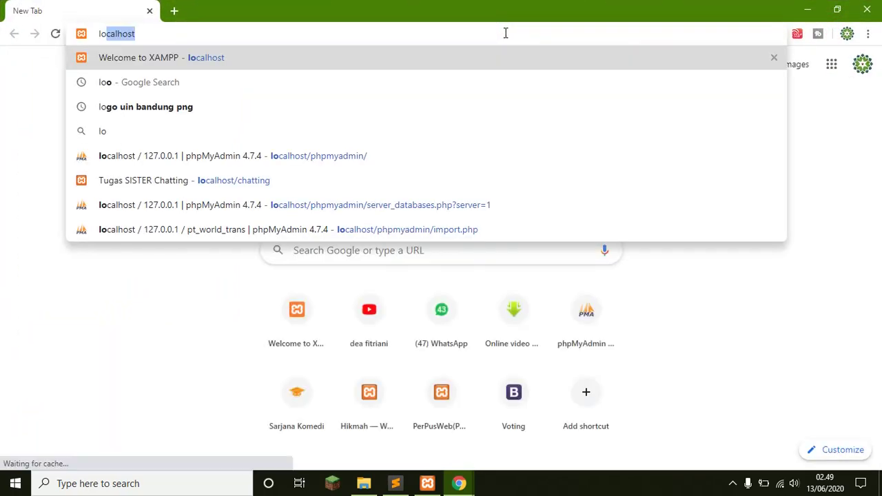
text(calhost/)
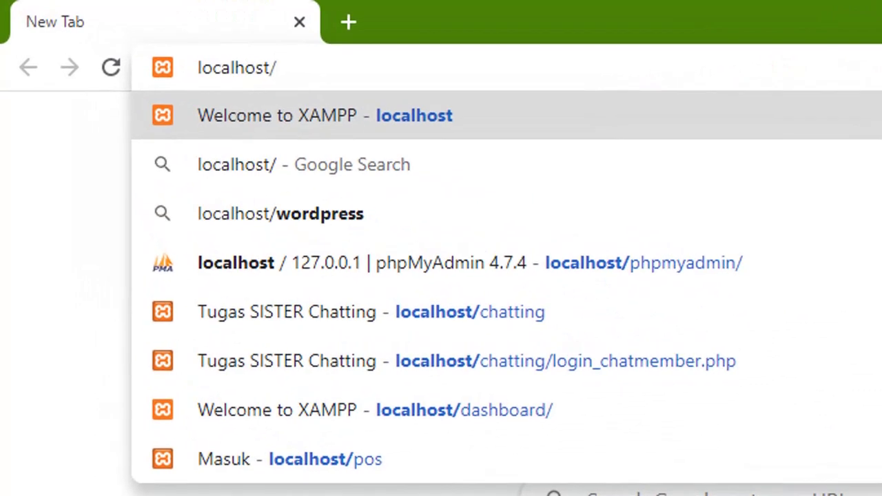
text(p)
key(Right)
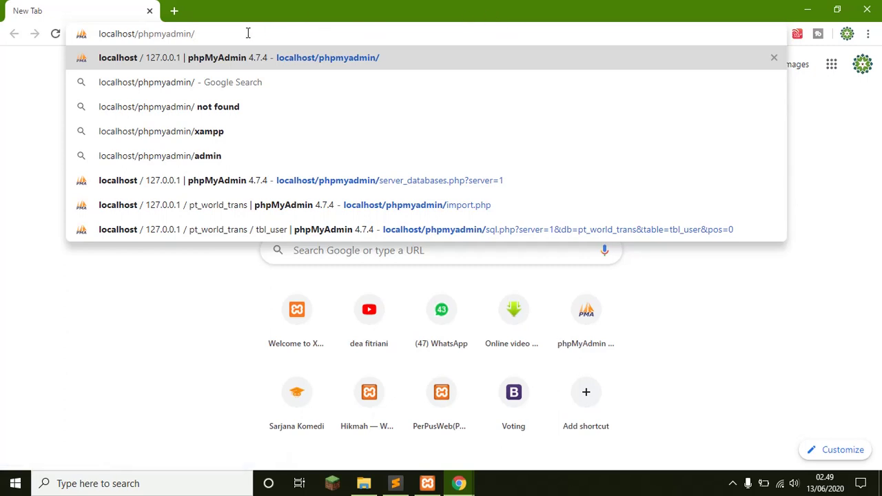
drag(239, 34, 141, 48)
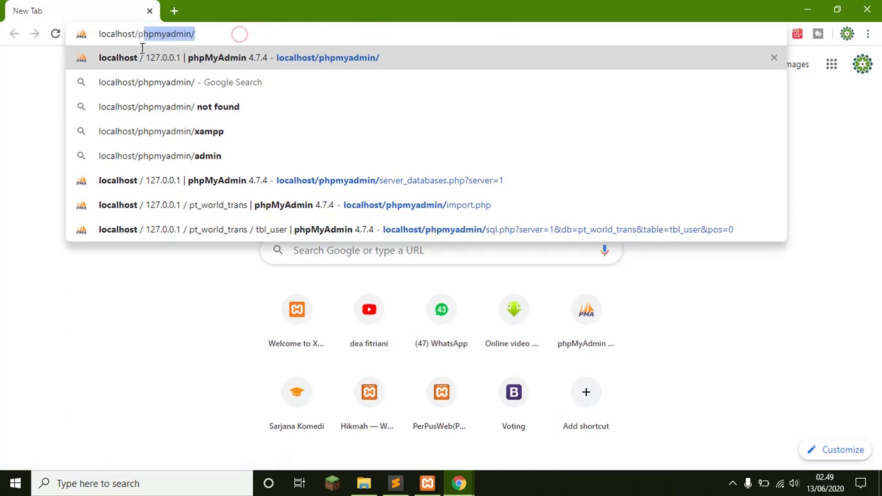
click(226, 33)
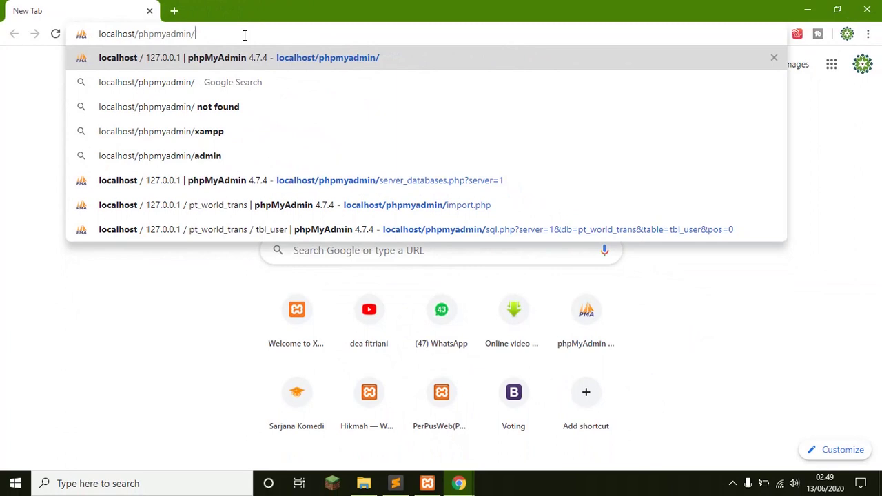
key(Return)
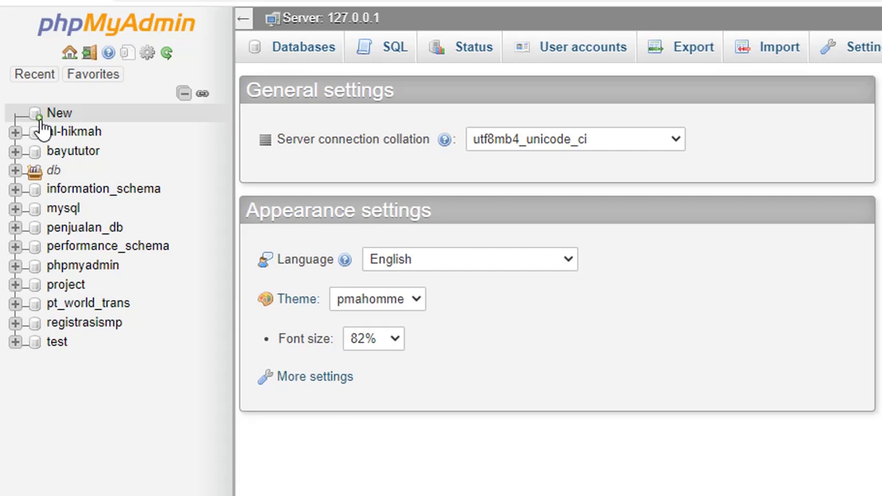
Open phpMyAdmin's New database form at the Database name field, then return to Sublime Text.
click(50, 115)
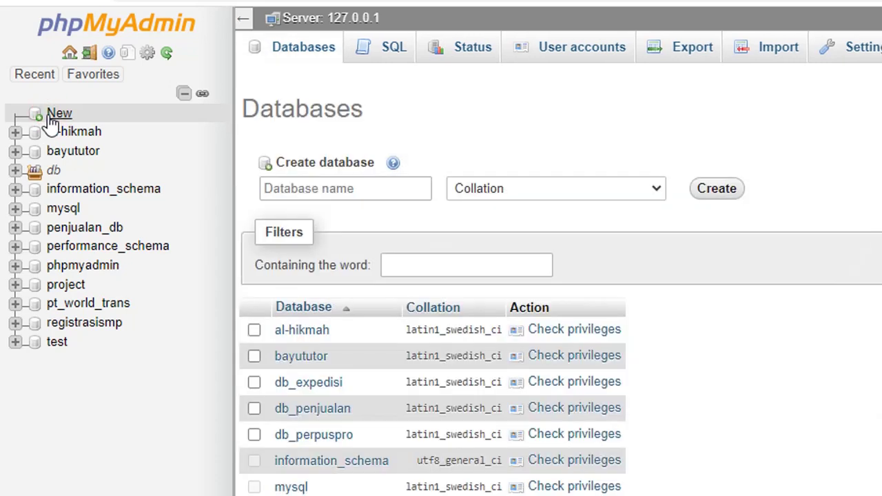
click(352, 195)
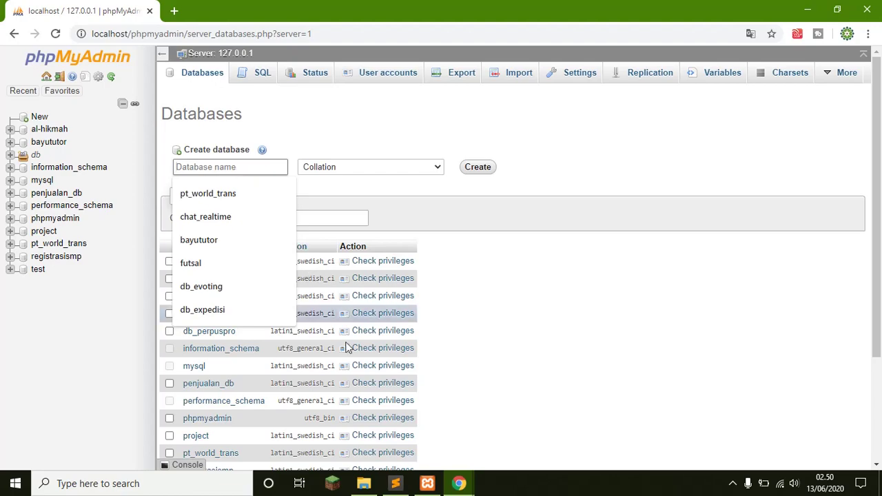
click(396, 483)
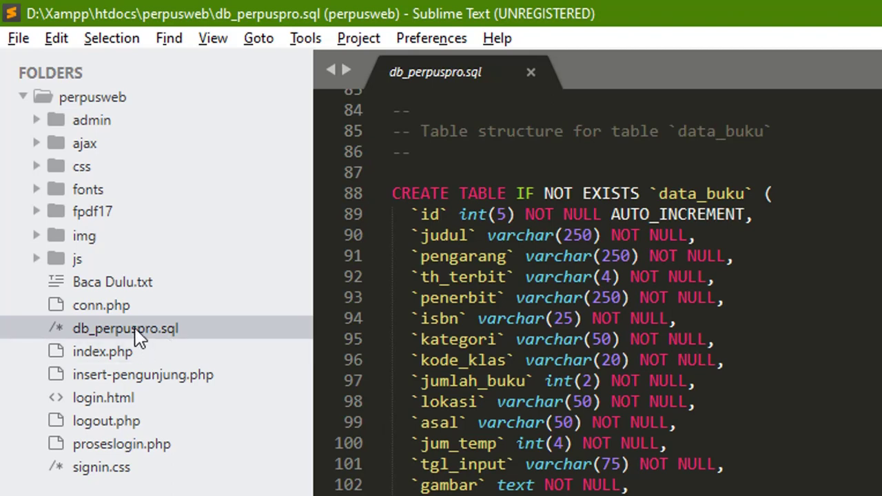
Copy 'db_perpuspro' from the SQL file's name and paste it as the new database name.
right_click(137, 336)
click(215, 346)
key(alt+Tab)
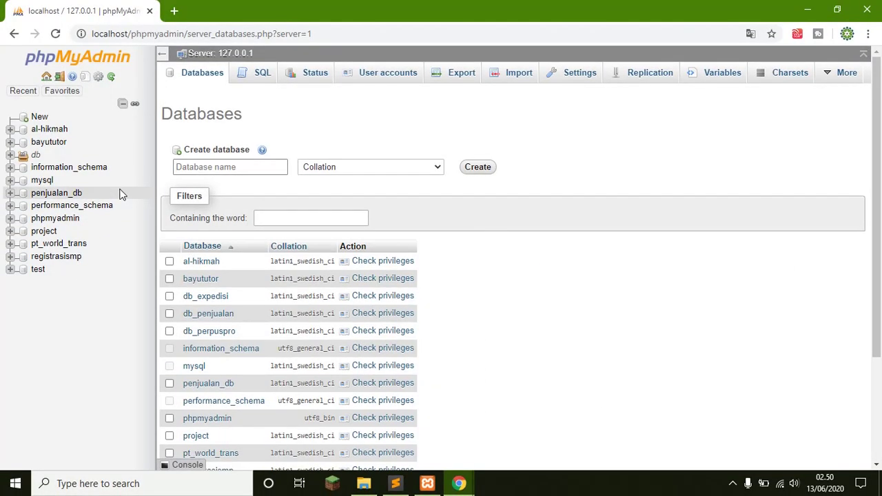
text(db_perpuspro)
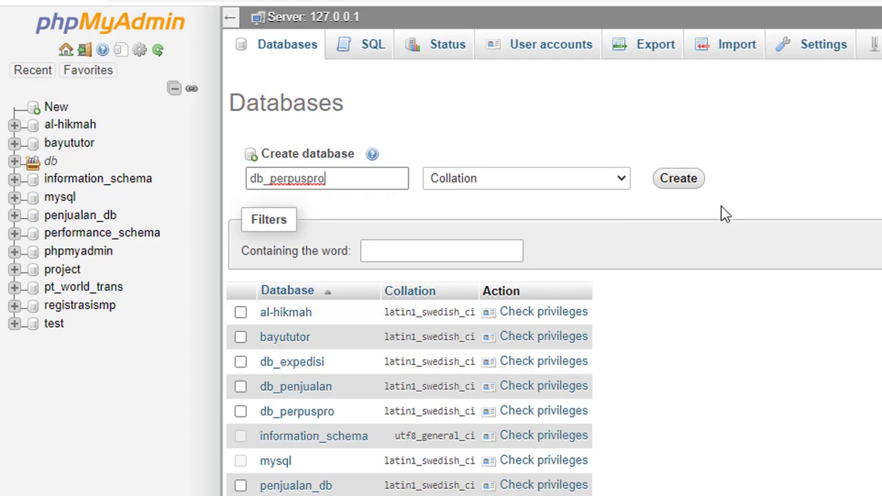
scroll(725, 213, down, 3)
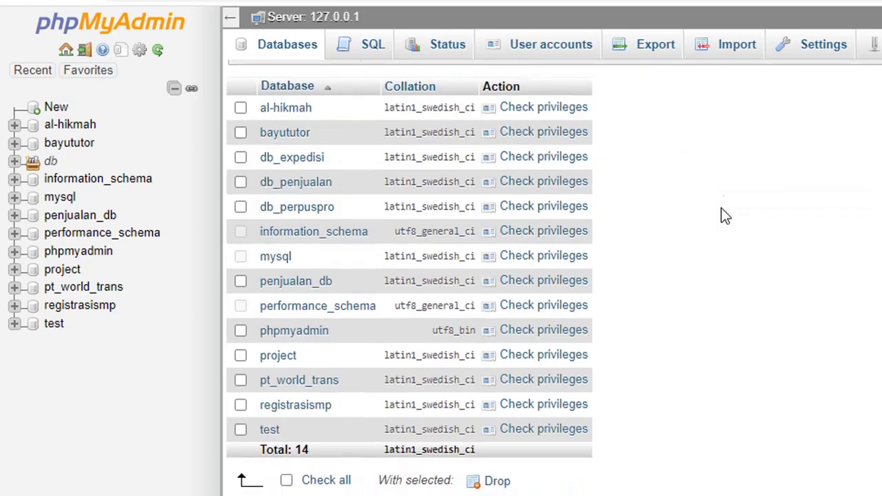
scroll(724, 214, up, 3)
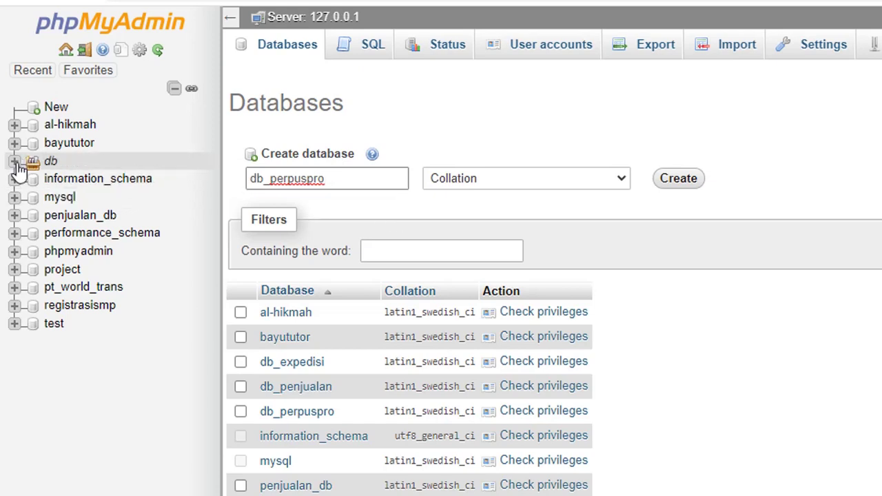
click(15, 162)
Open db_perpuspro to view its five tables, including admin, data_buku and trans_pinjam.
click(101, 216)
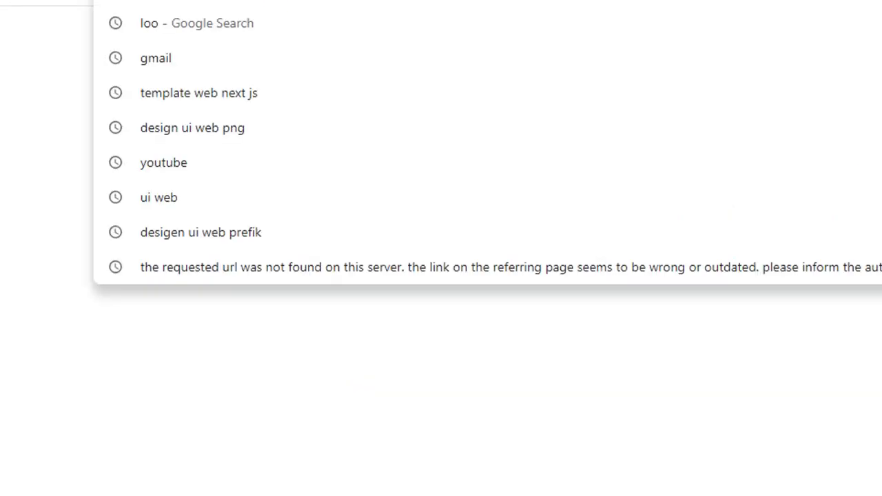
Enter localhost/ in a new Chrome tab, then bring back the SQL dump in Sublime Text.
text(localhost)
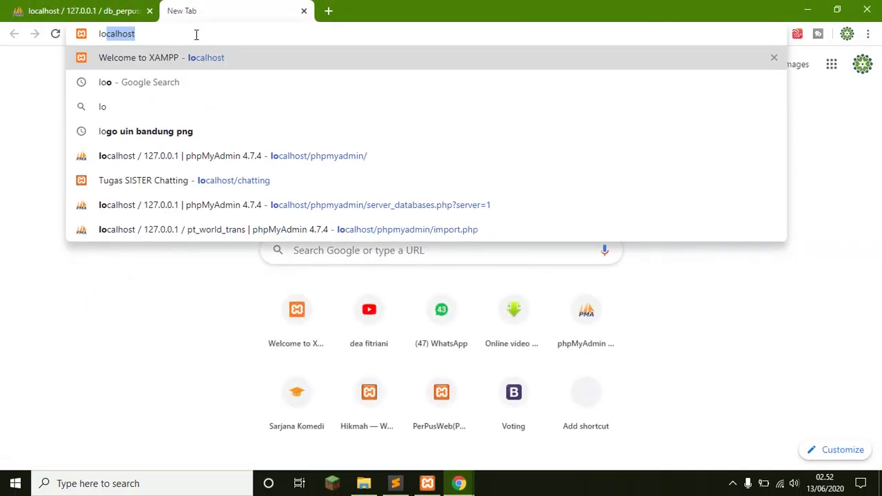
text(/)
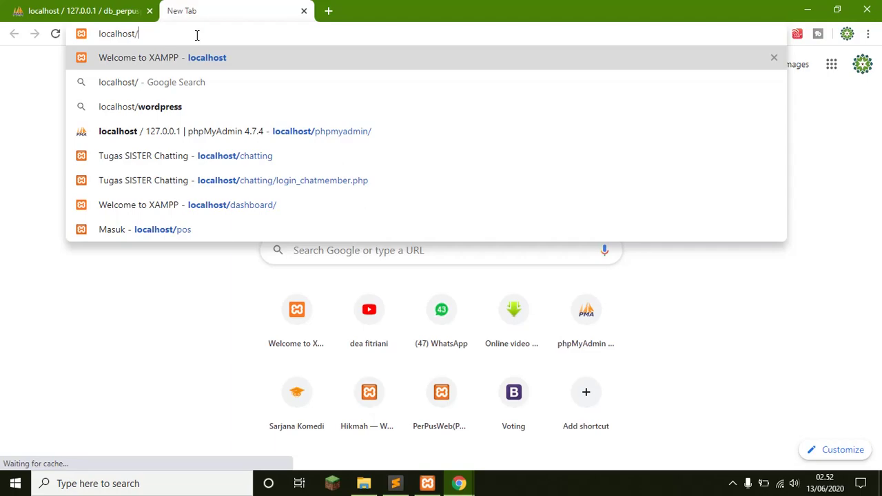
click(396, 483)
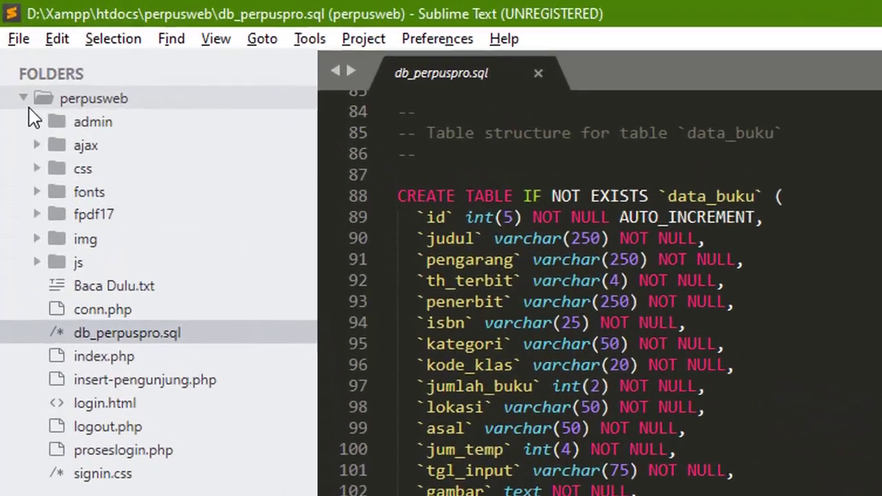
Collapse the perpusweb folder and open its Rename prompt to copy the folder name.
click(13, 54)
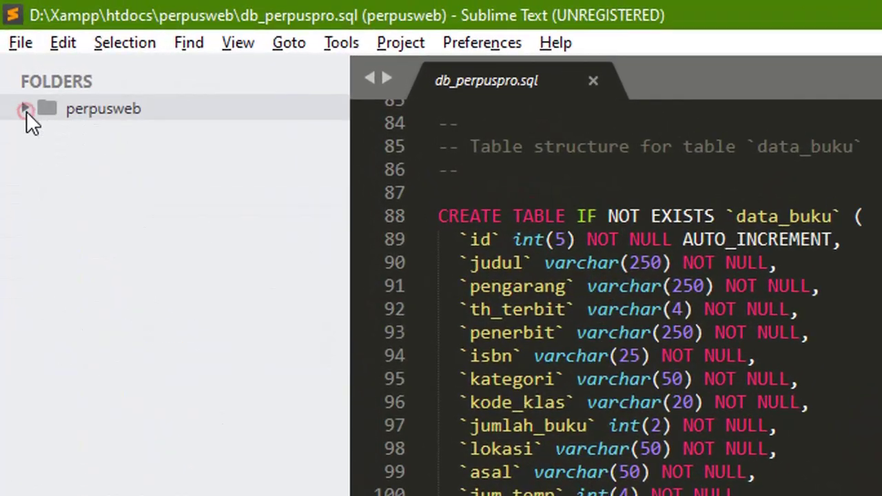
right_click(167, 109)
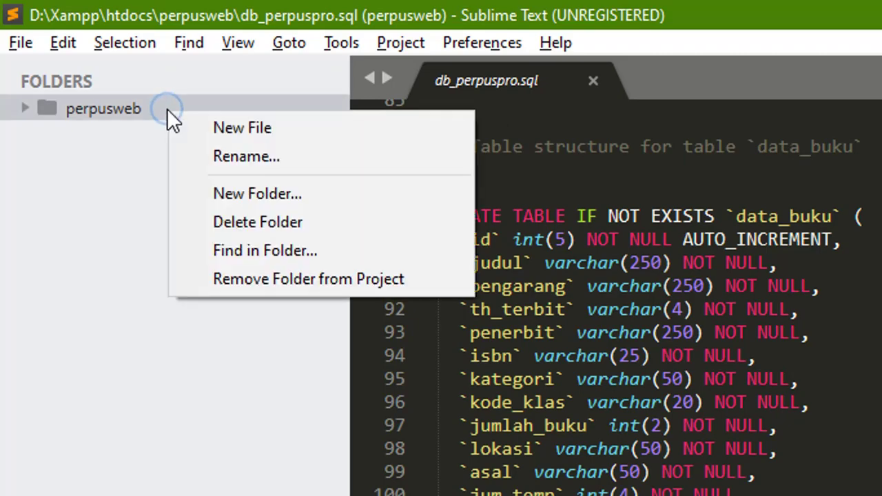
click(232, 153)
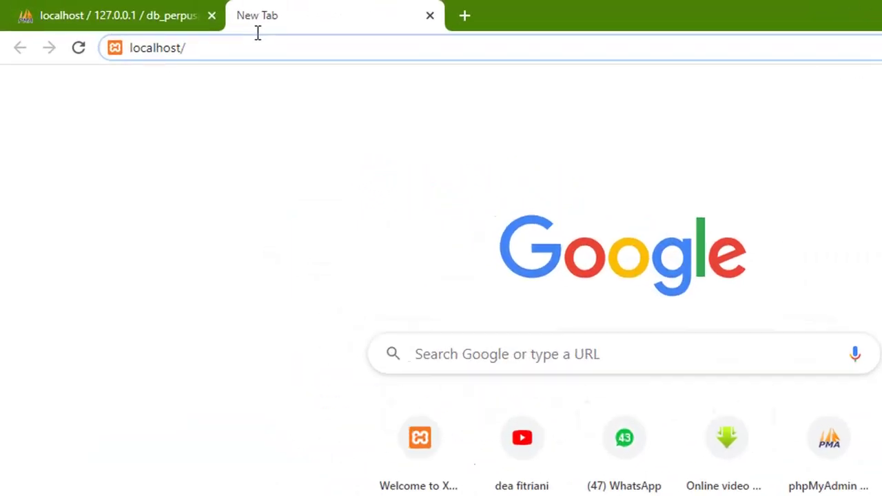
Complete the address as localhost/perpusweb and load the PerPusWeb site.
text(perpusweb)
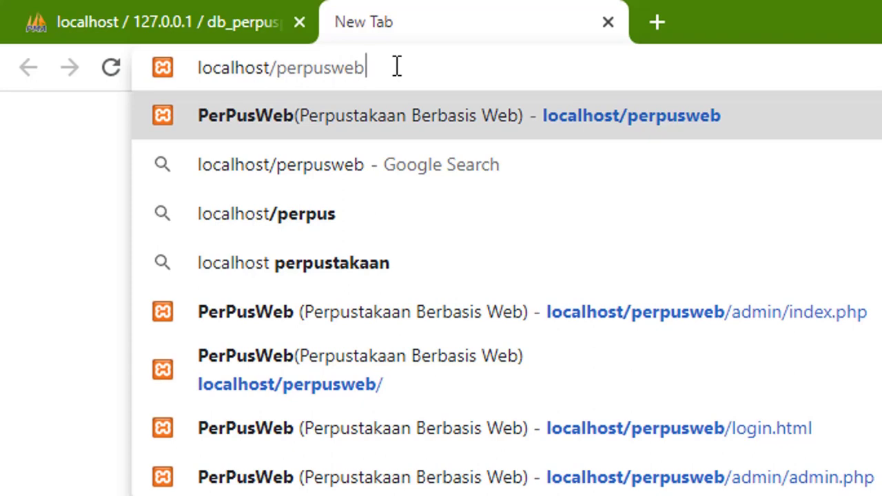
key(Return)
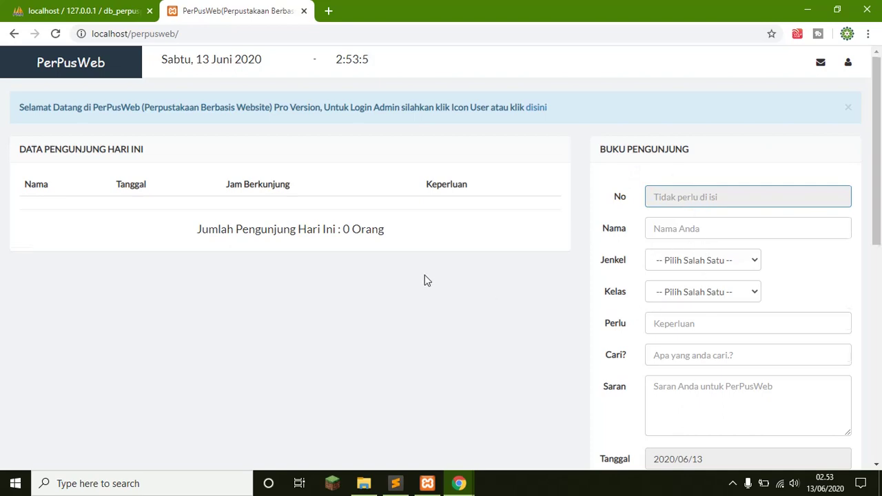
scroll(423, 280, down, 7)
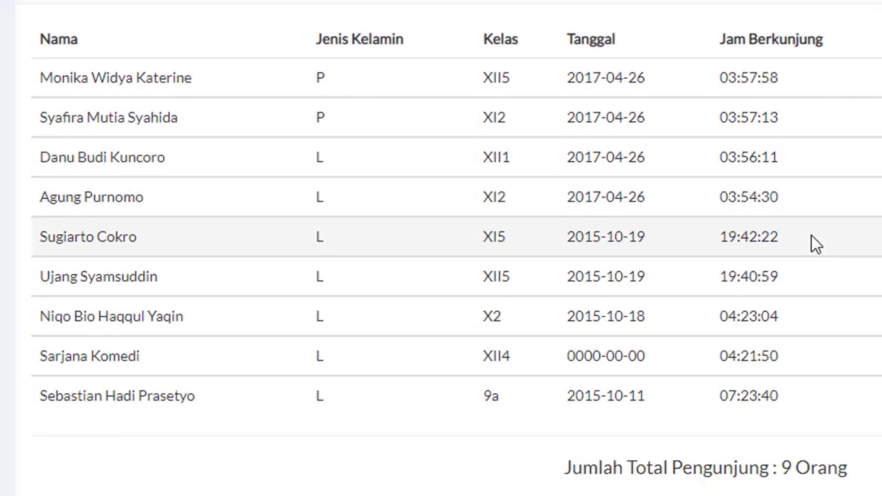
scroll(482, 244, up, 5)
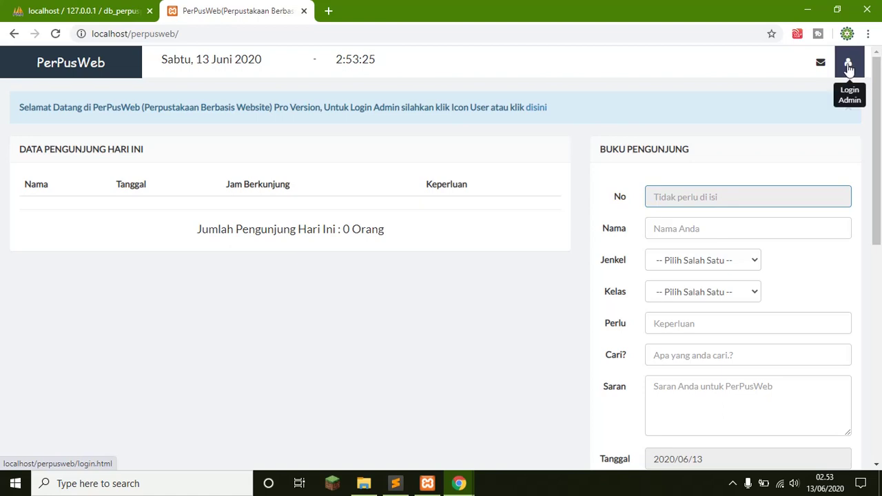
Log in via Login Admin with the admin username and password, fixing password typos.
click(848, 66)
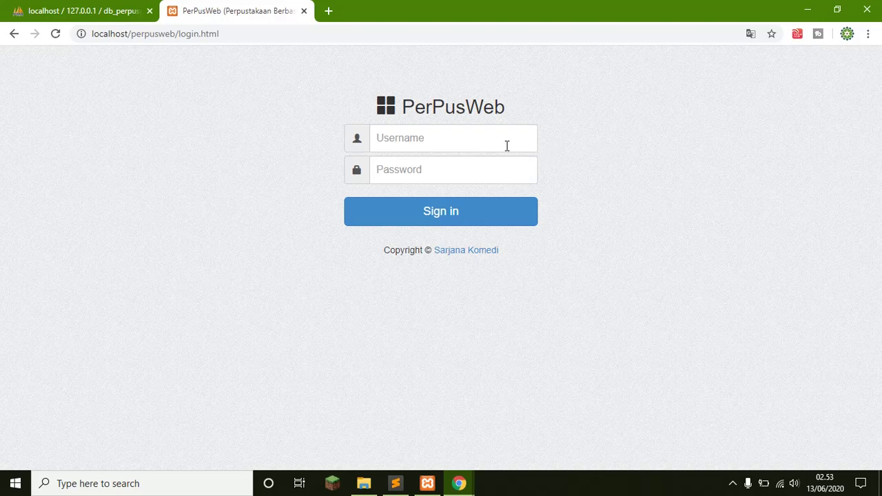
click(482, 137)
text(a)
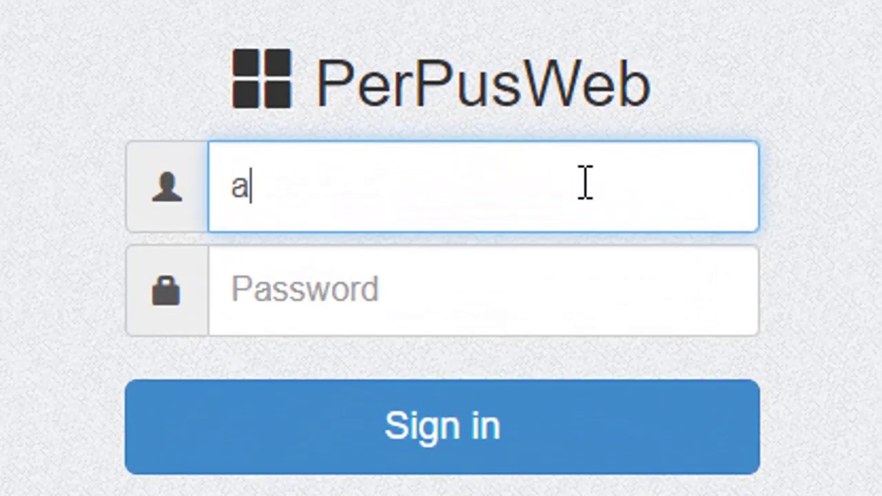
text(dmin)
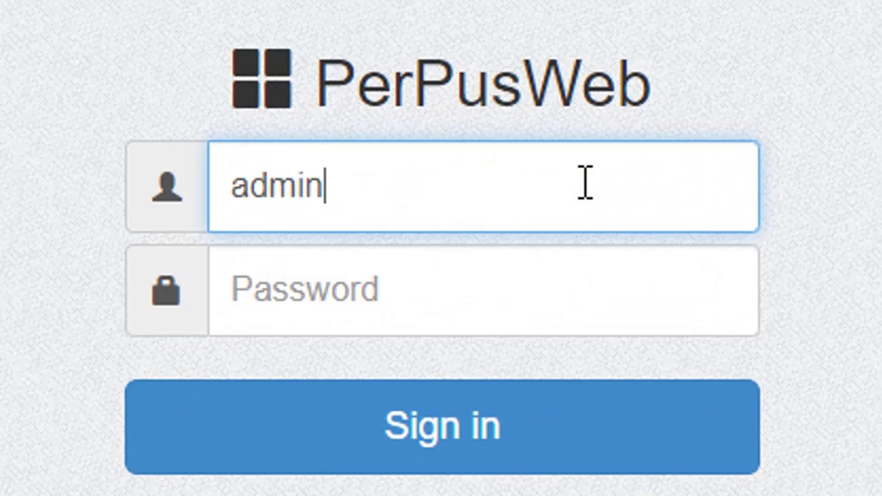
key(Tab)
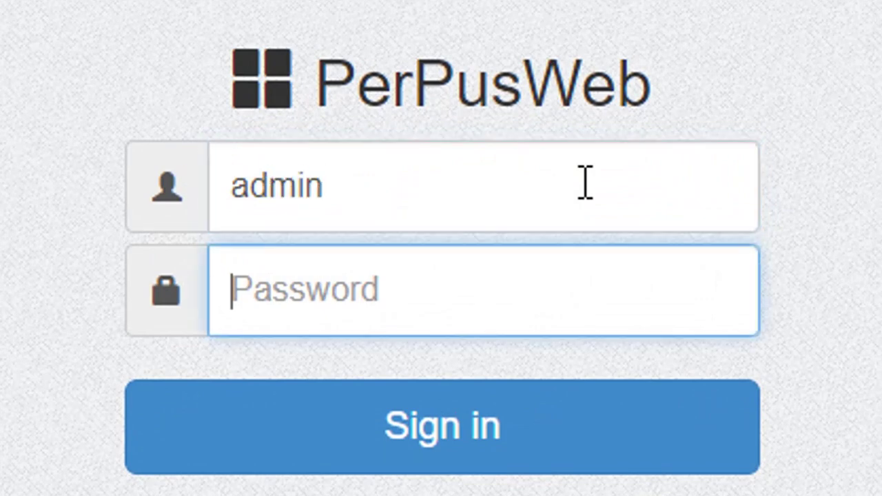
text(admi)
text(n)
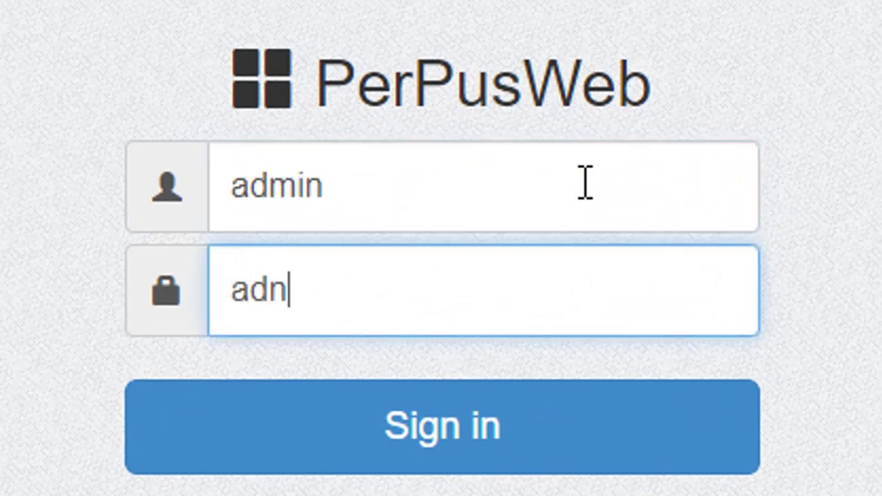
key(BackSpace)
text(mib)
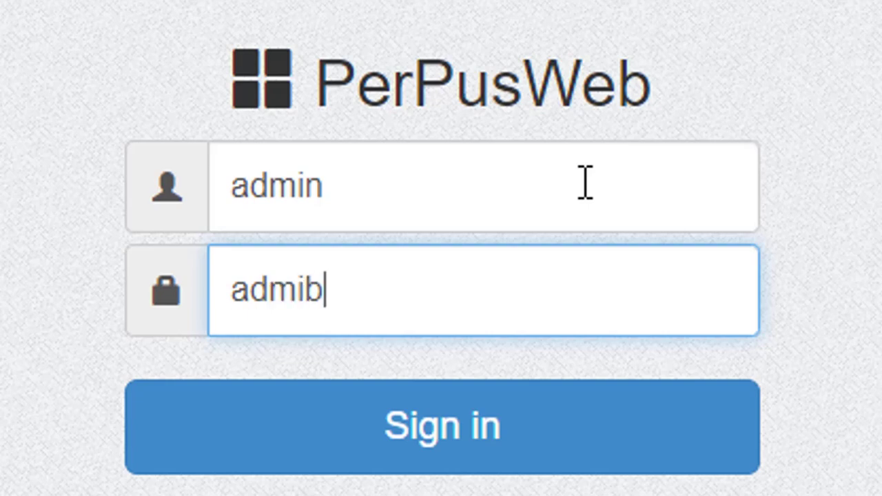
key(BackSpace)
text(n)
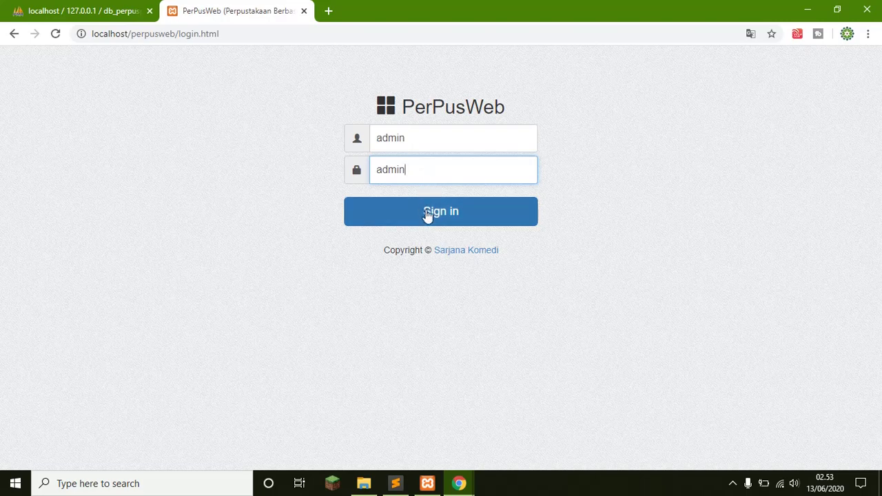
click(473, 218)
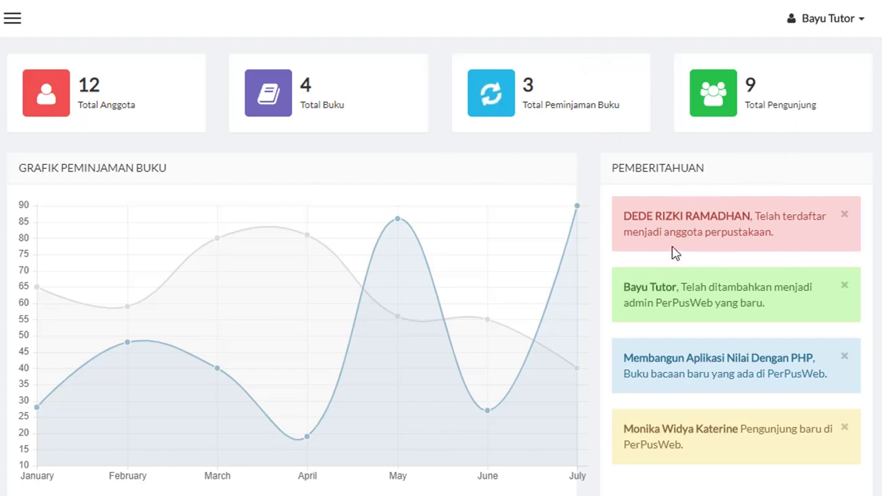
Scroll down through the dashboard's totals, loan chart and panels, then back up.
scroll(675, 252, down, 4)
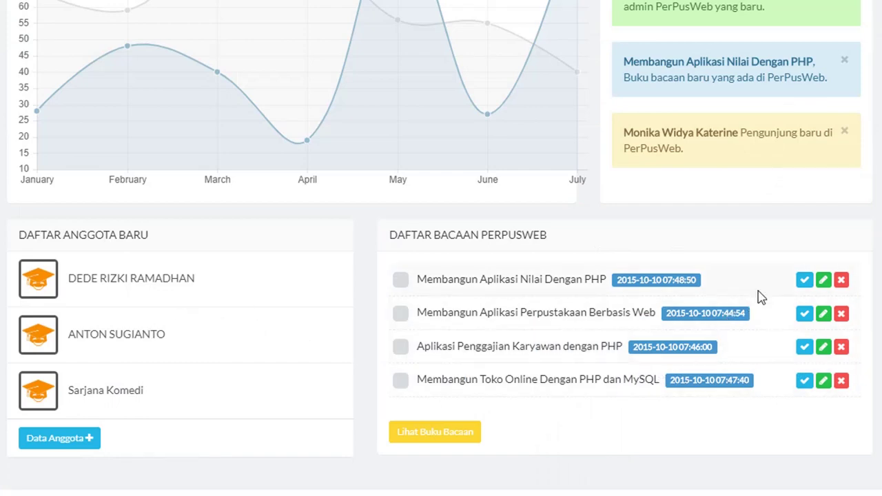
scroll(448, 178, up, 4)
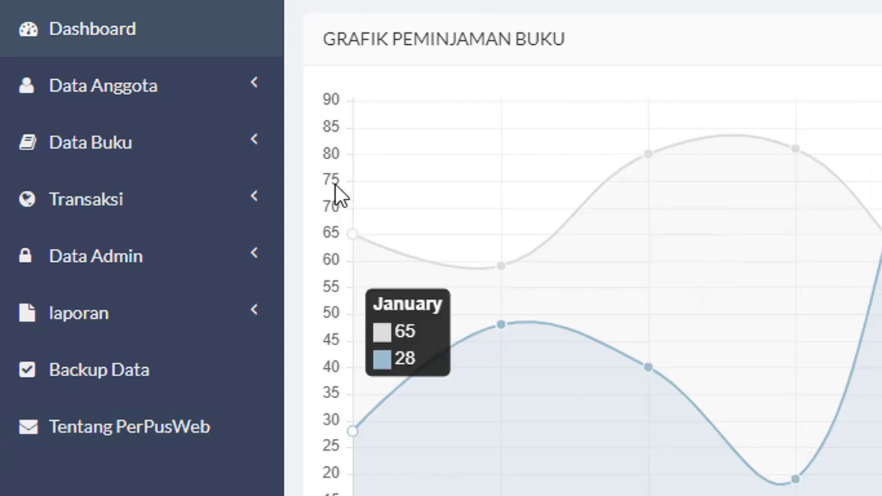
Open the Tambah Anggota member form, then the Tambah Buku add-book form.
click(184, 108)
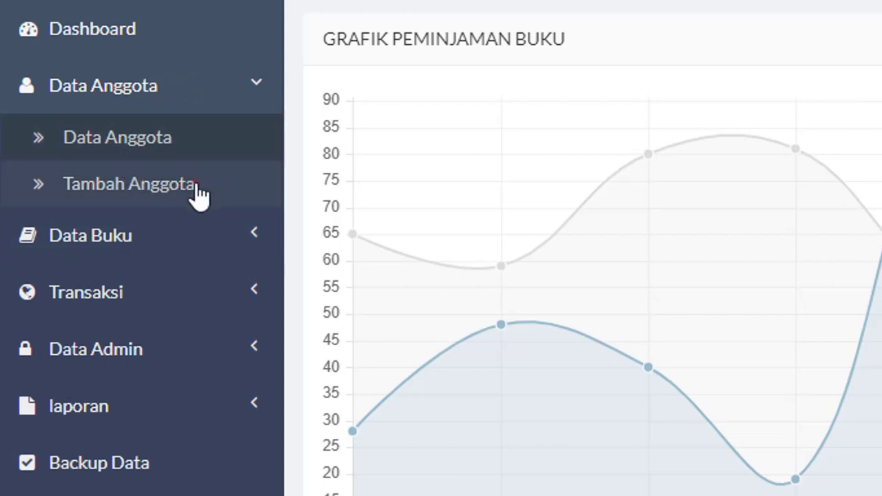
click(198, 195)
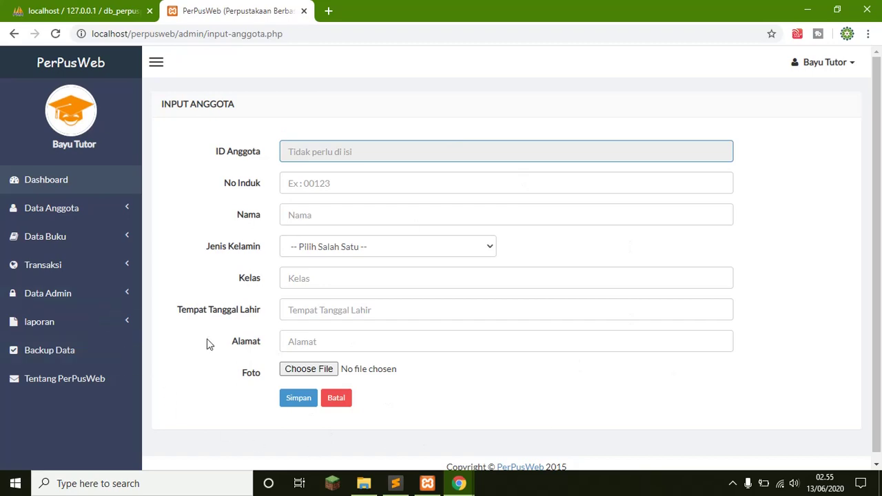
click(75, 245)
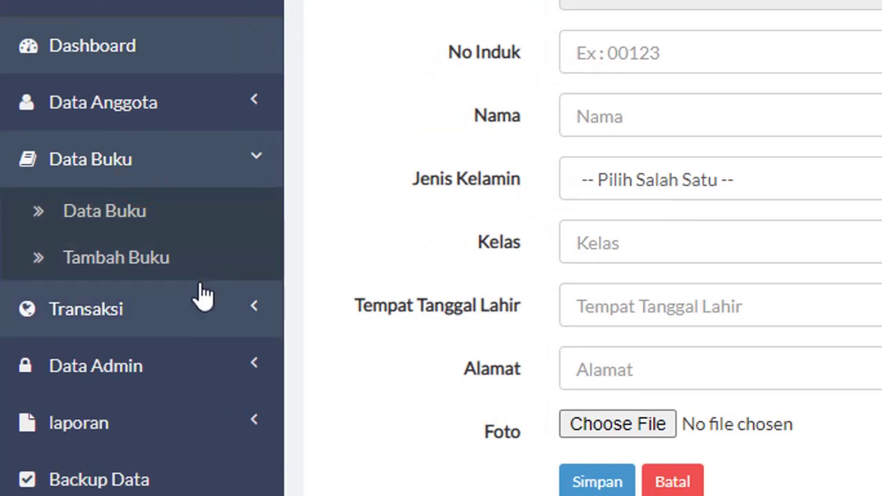
click(117, 258)
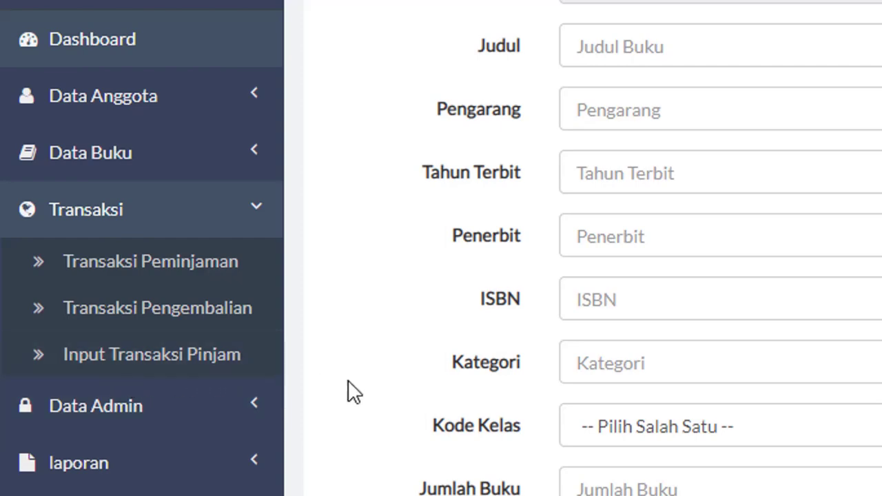
scroll(417, 285, down, 5)
scroll(338, 309, up, 3)
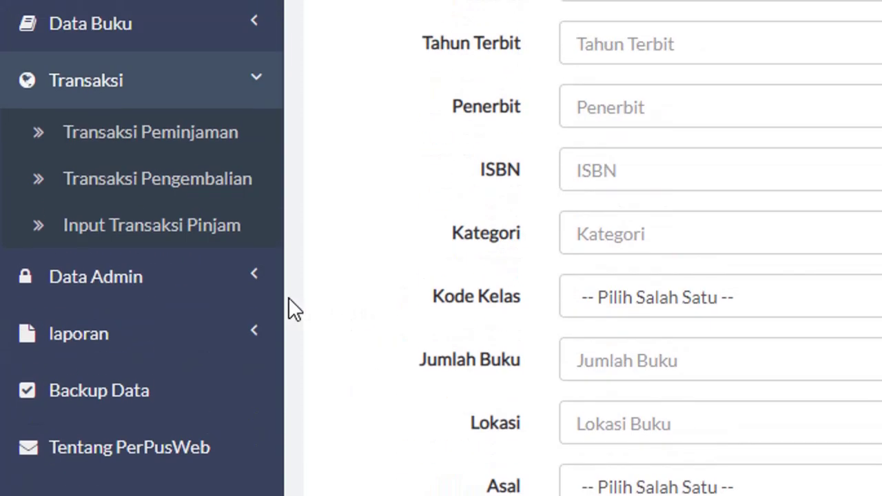
Expand the Data Admin menu and scroll down the add-book form.
click(112, 299)
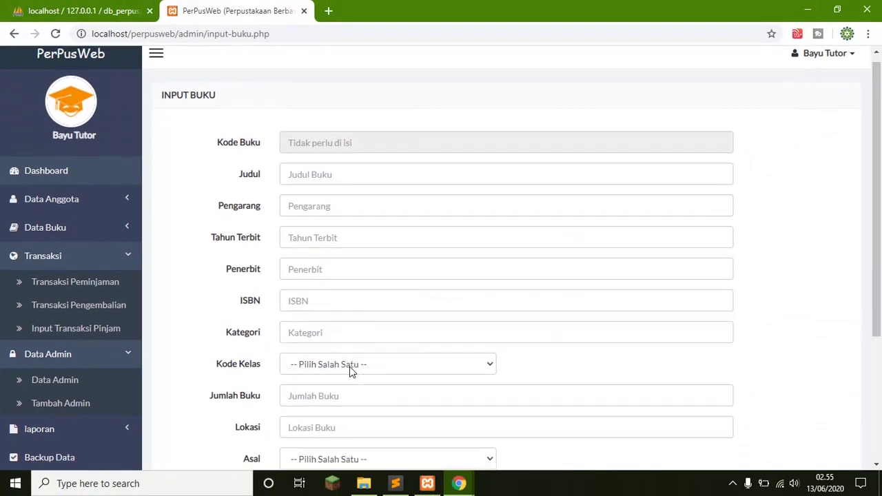
scroll(350, 368, down, 1)
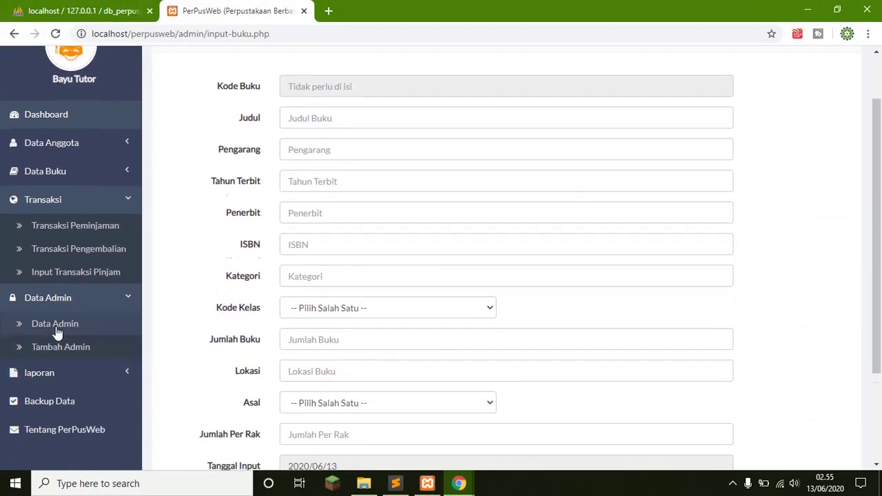
scroll(58, 335, down, 2)
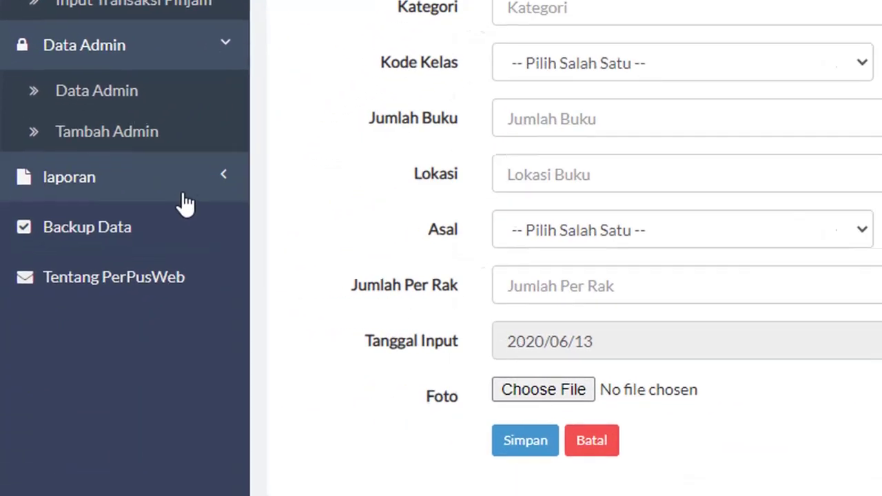
View the Backup Data page listing db_perpuspro's five tables, then return to Dashboard.
click(109, 243)
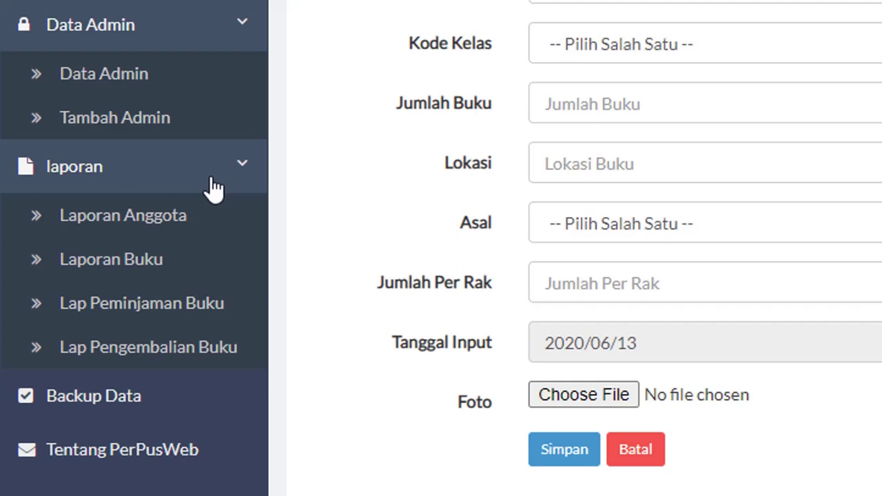
click(93, 409)
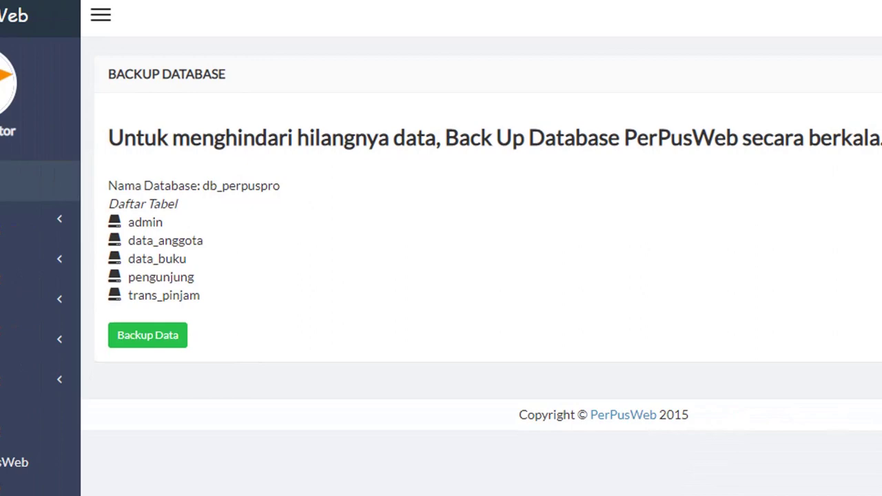
click(43, 182)
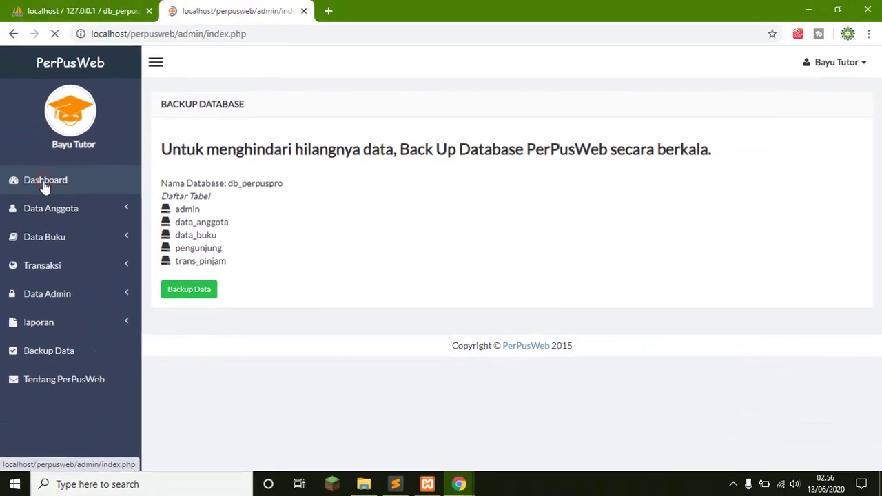